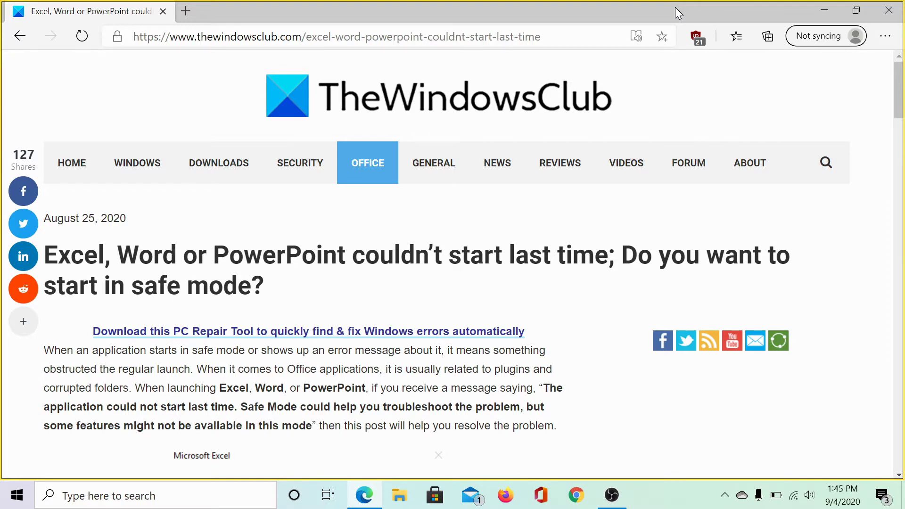
Step: Scroll the Windows Club article down to the Excel safe-mode prompt screenshot
{"action": "scroll", "coordinate": [555, 262], "scroll_direction": "down", "scroll_amount": 5}
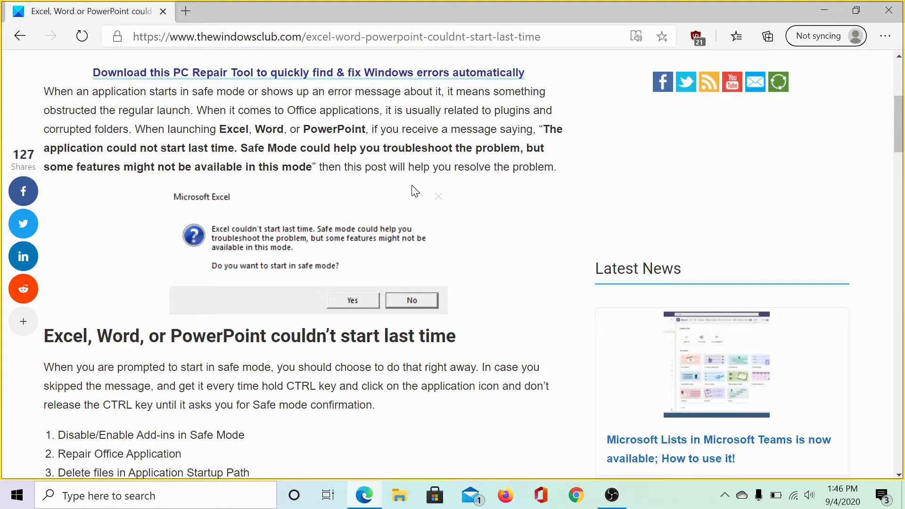
Step: Enter the command excel /safe in the Run dialog's Open field
{"action": "key", "text": "super+r"}
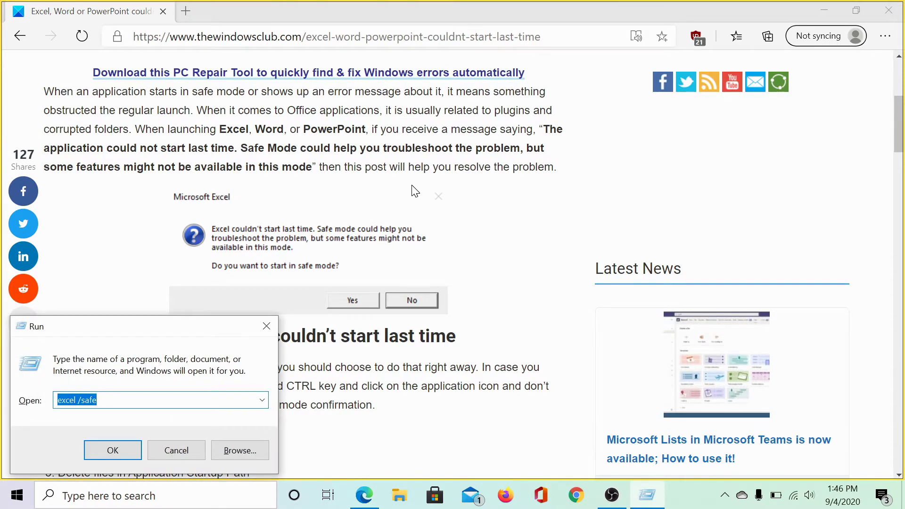
{"action": "type", "text": "power"}
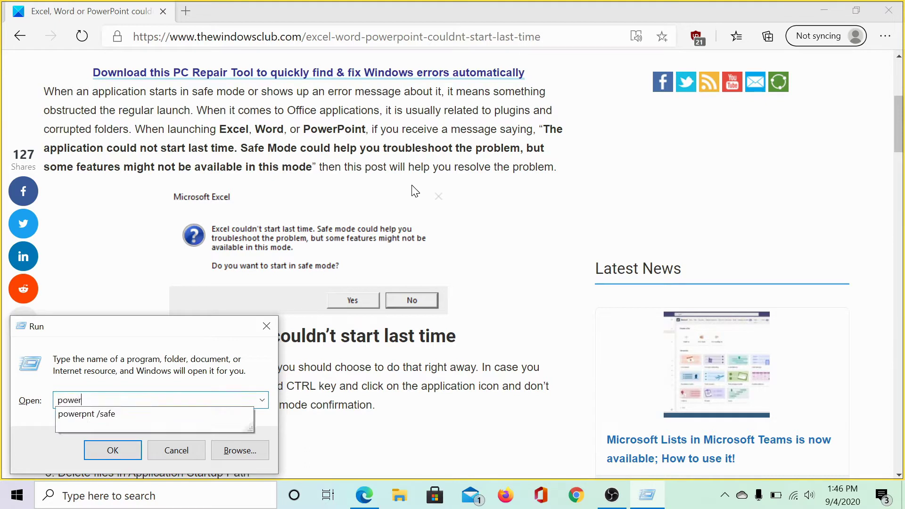
{"action": "type", "text": "pnt /safe"}
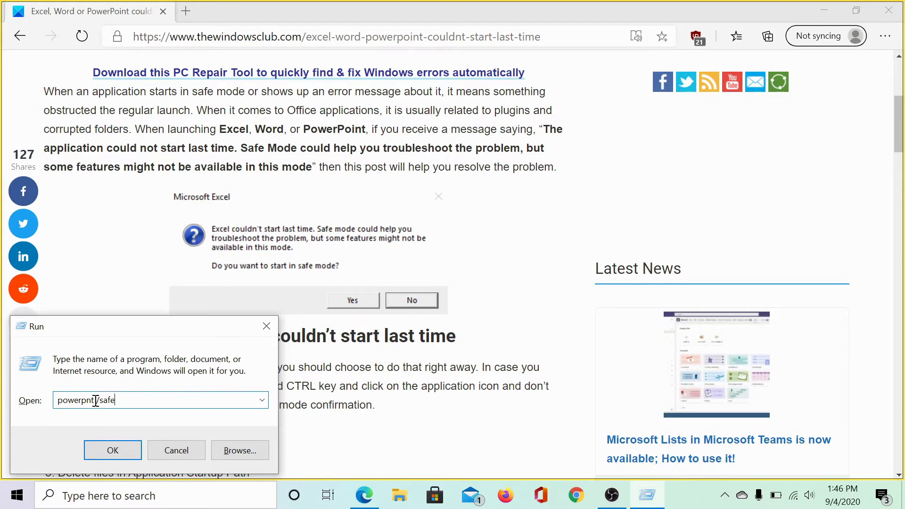
{"action": "left_click_drag", "start_coordinate": [94, 400], "coordinate": [18, 403]}
{"action": "type", "text": "winword"}
{"action": "key", "text": "BackSpace"}
{"action": "key", "text": "BackSpace"}
{"action": "key", "text": "BackSpace"}
{"action": "key", "text": "BackSpace"}
{"action": "key", "text": "BackSpace"}
{"action": "key", "text": "BackSpace"}
{"action": "key", "text": "BackSpace"}
{"action": "key", "text": "BackSpace"}
{"action": "type", "text": "excel"}
Step: Launch Excel in safe mode, dismiss the Microsoft 365 notice, and open Excel Options
{"action": "left_click", "coordinate": [110, 455]}
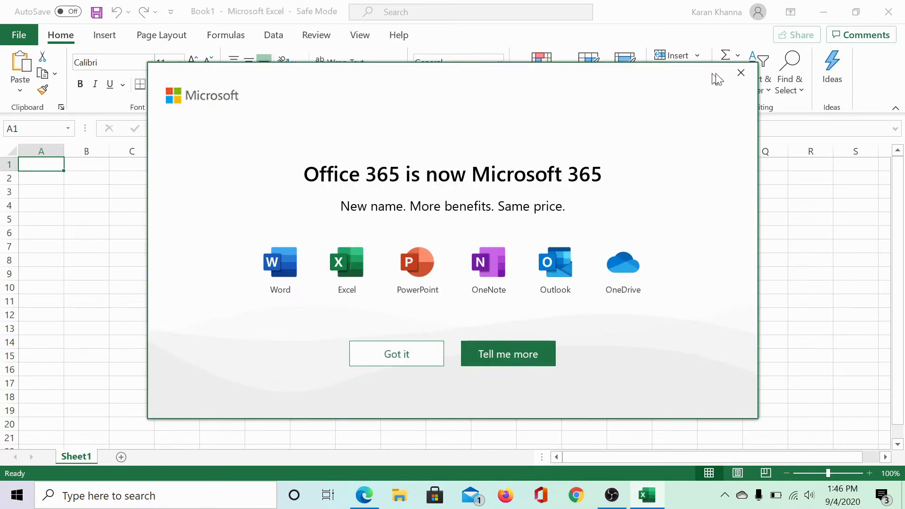
{"action": "left_click", "coordinate": [741, 73]}
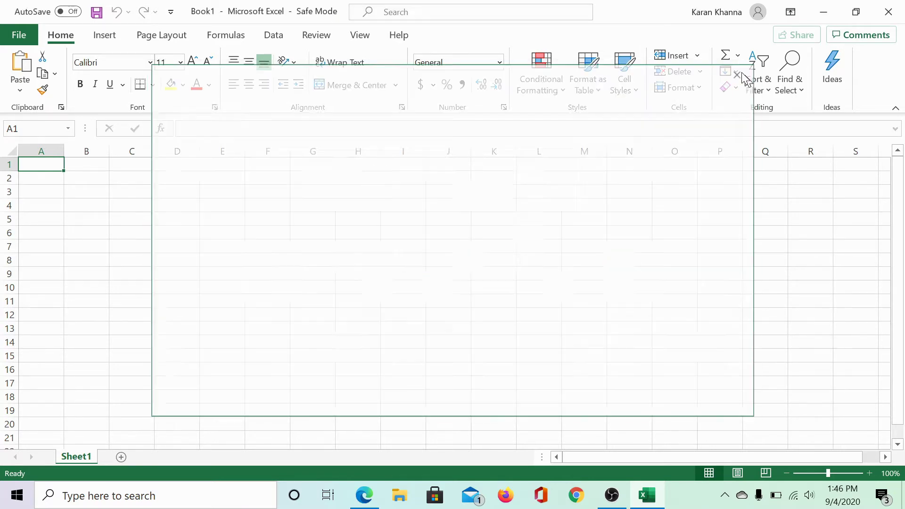
{"action": "left_click", "coordinate": [16, 35]}
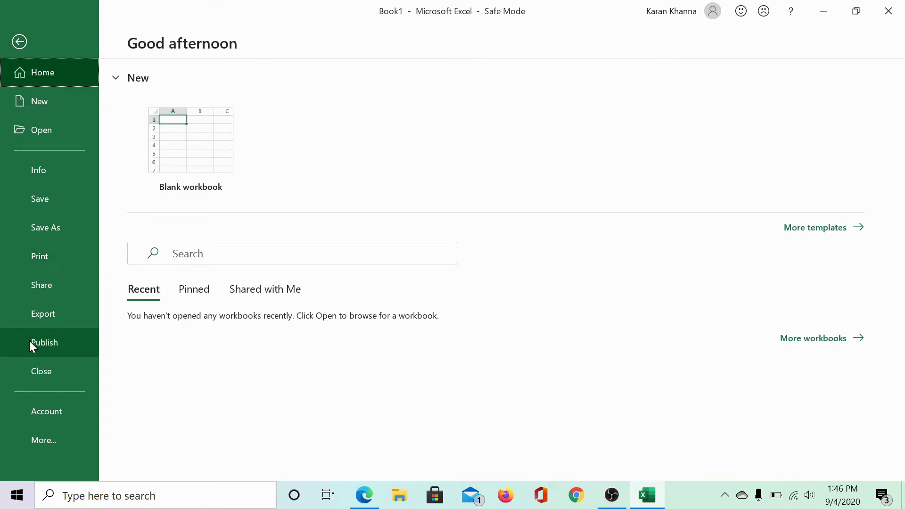
{"action": "left_click", "coordinate": [36, 439]}
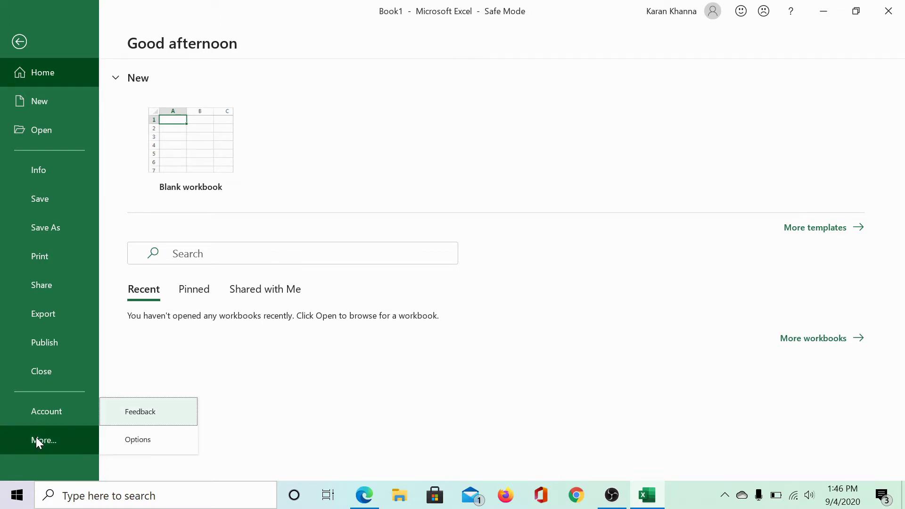
{"action": "left_click", "coordinate": [135, 440]}
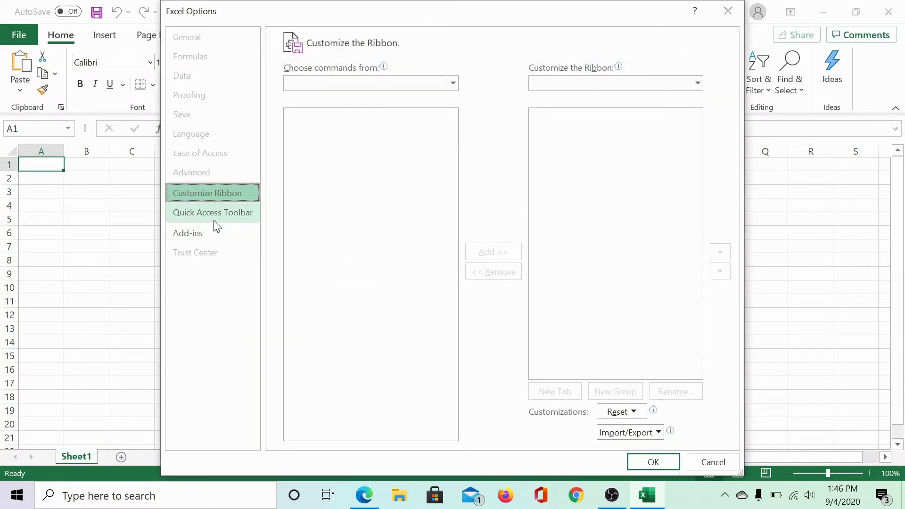
Step: From the Add-ins page, manage COM Add-ins to list them
{"action": "left_click", "coordinate": [191, 233]}
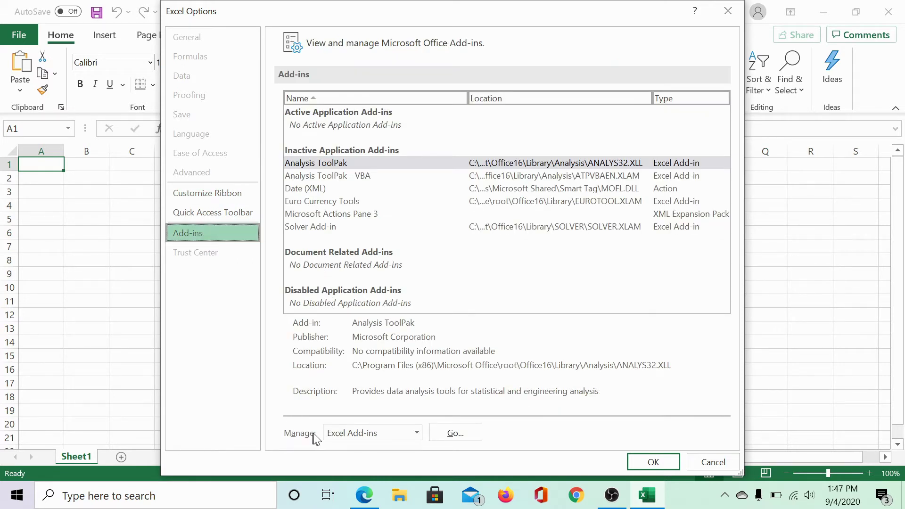
{"action": "left_click", "coordinate": [374, 434]}
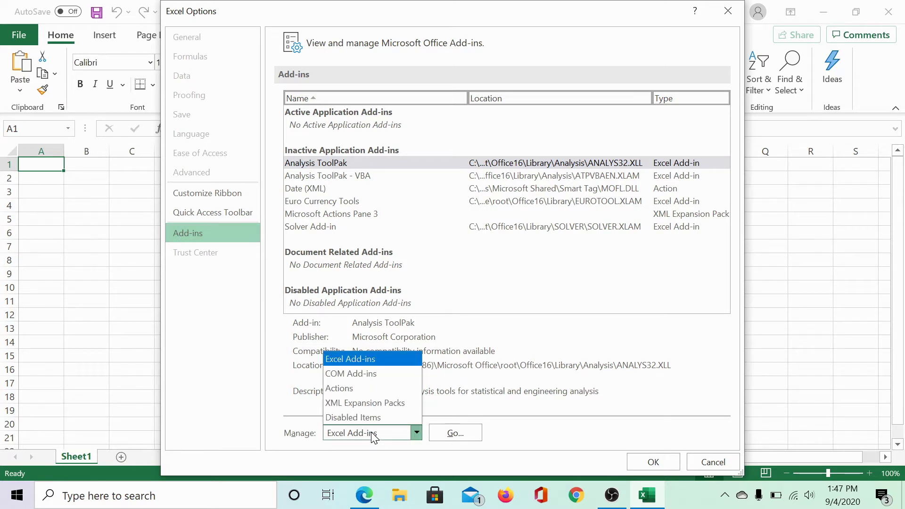
{"action": "left_click", "coordinate": [380, 375]}
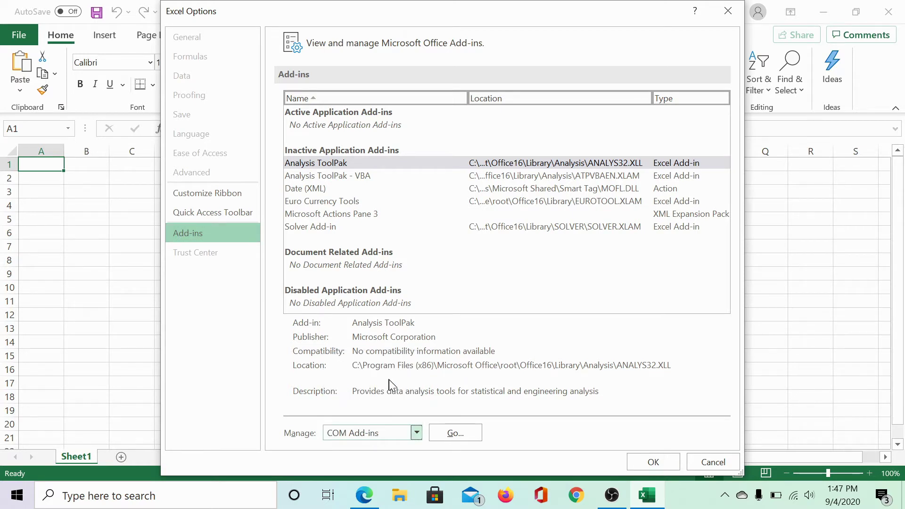
{"action": "left_click", "coordinate": [445, 431]}
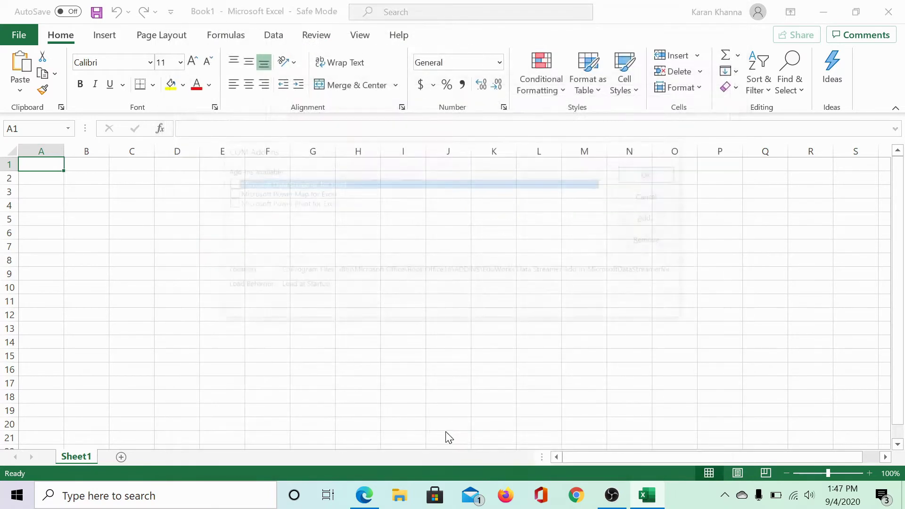
Step: Uncheck the Data Streamer, Power Map and Power Pivot add-ins and confirm
{"action": "left_click", "coordinate": [225, 183]}
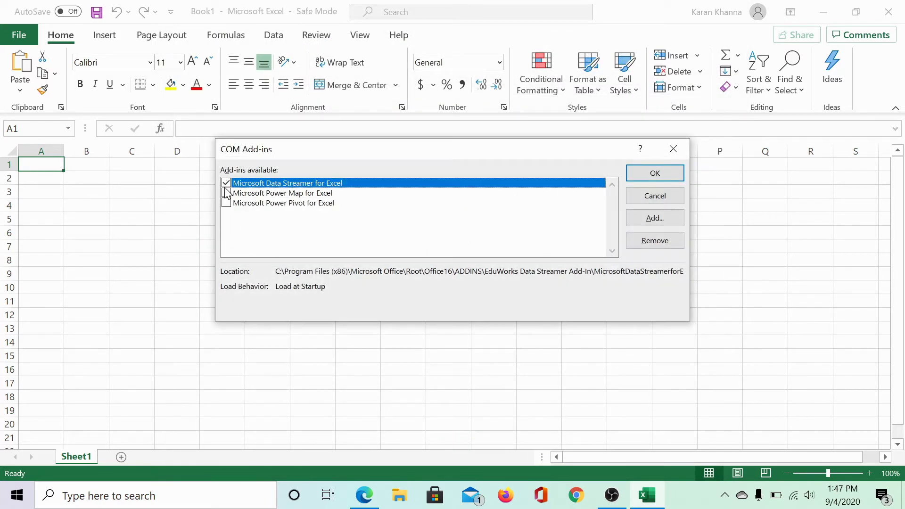
{"action": "left_click", "coordinate": [226, 193]}
{"action": "left_click", "coordinate": [227, 203]}
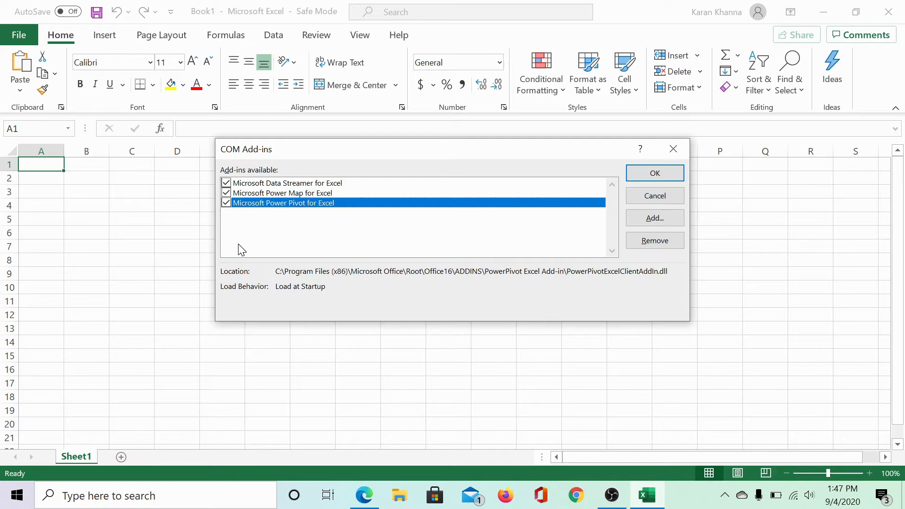
{"action": "left_click", "coordinate": [226, 202]}
{"action": "left_click", "coordinate": [226, 193]}
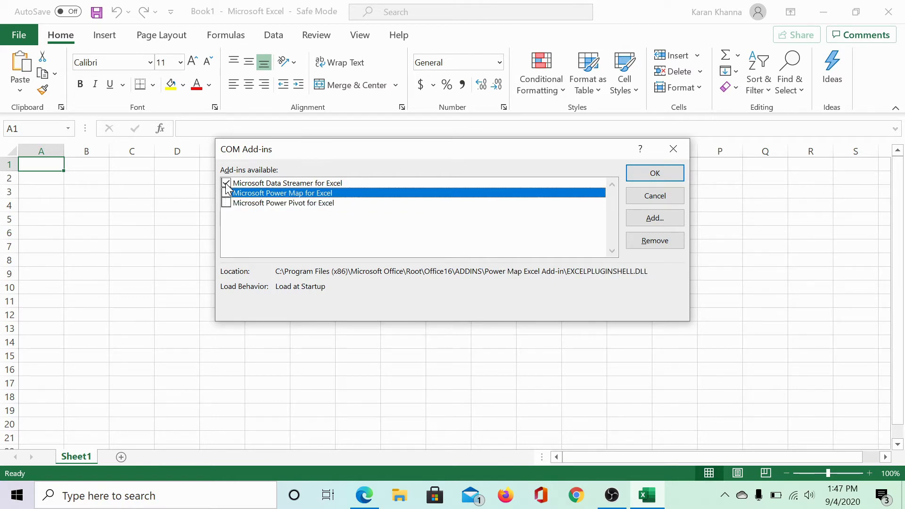
{"action": "left_click", "coordinate": [226, 183]}
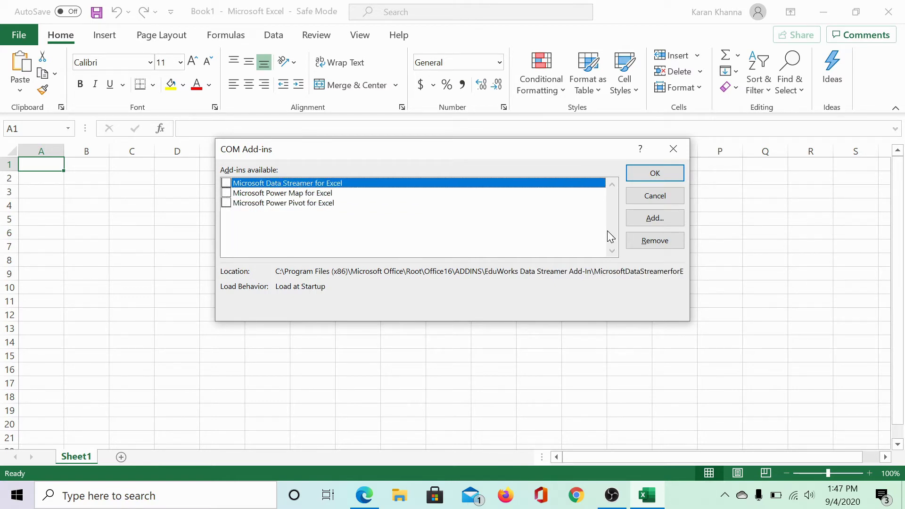
{"action": "left_click", "coordinate": [640, 176]}
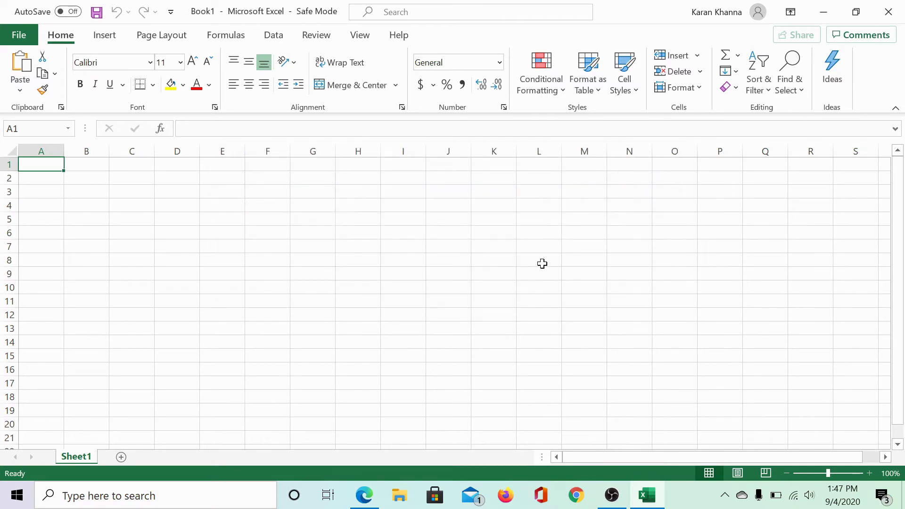
Step: Return to the Edge article, then launch Windows Settings from the Start menu
{"action": "left_click", "coordinate": [371, 496]}
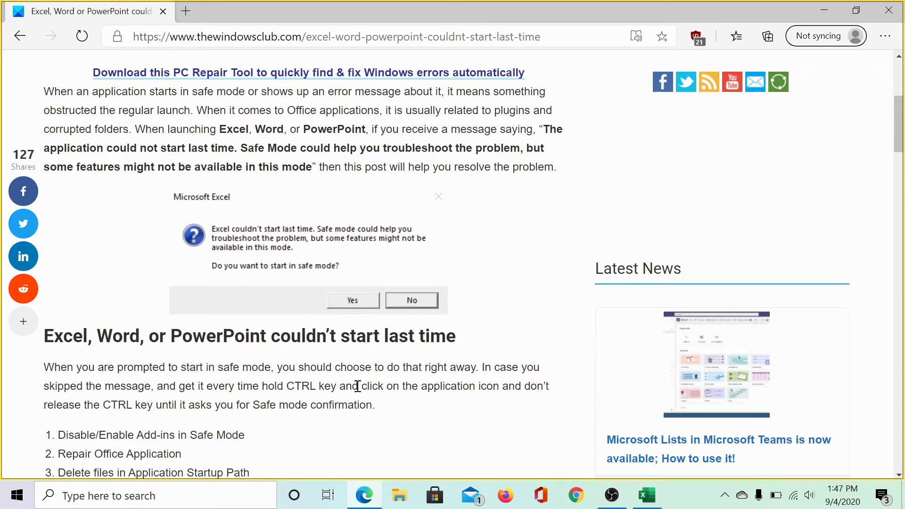
{"action": "scroll", "coordinate": [357, 386], "scroll_direction": "down", "scroll_amount": 1}
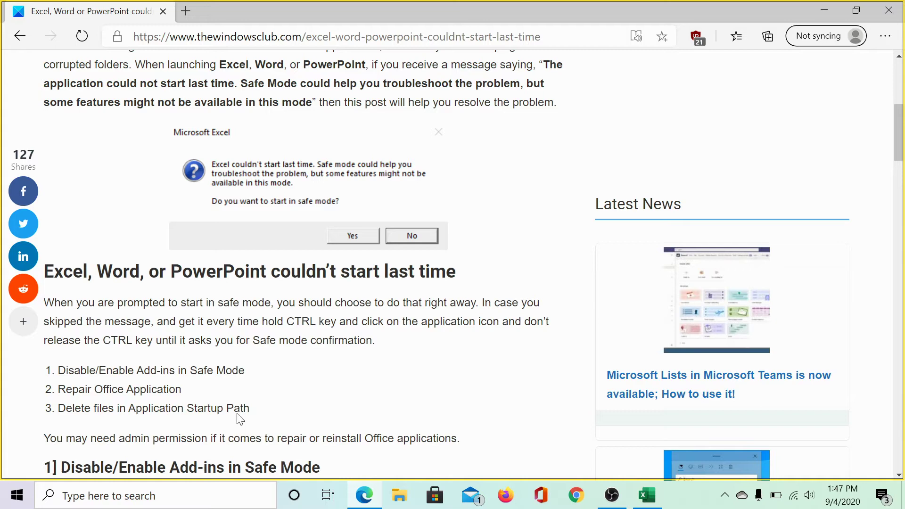
{"action": "left_click", "coordinate": [20, 502]}
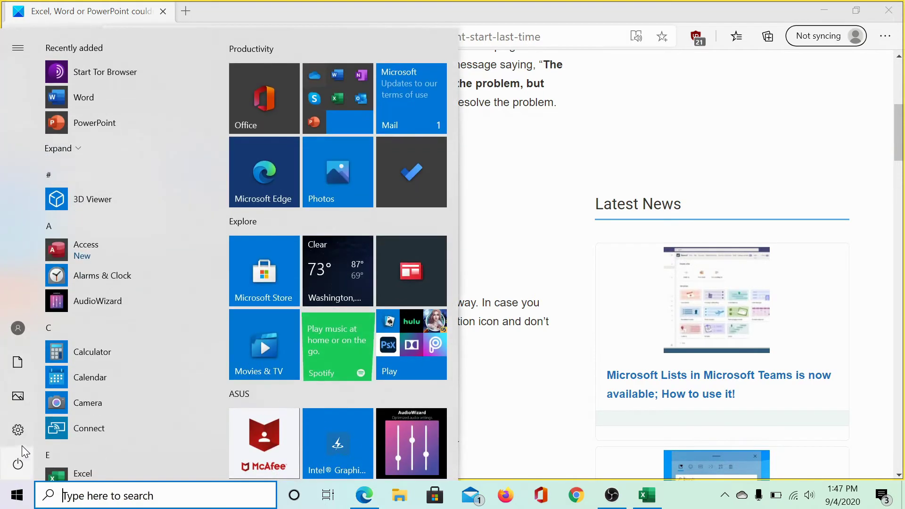
{"action": "mouse_move", "coordinate": [26, 434]}
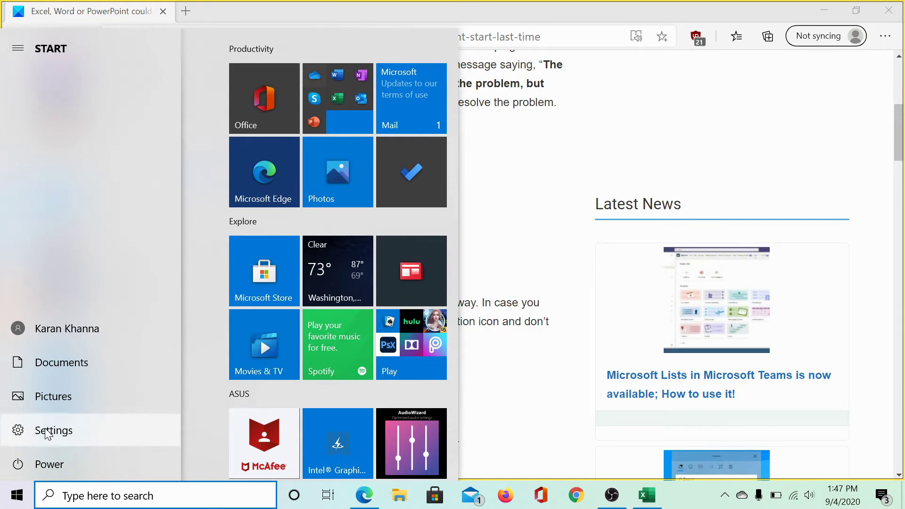
{"action": "left_click", "coordinate": [47, 434]}
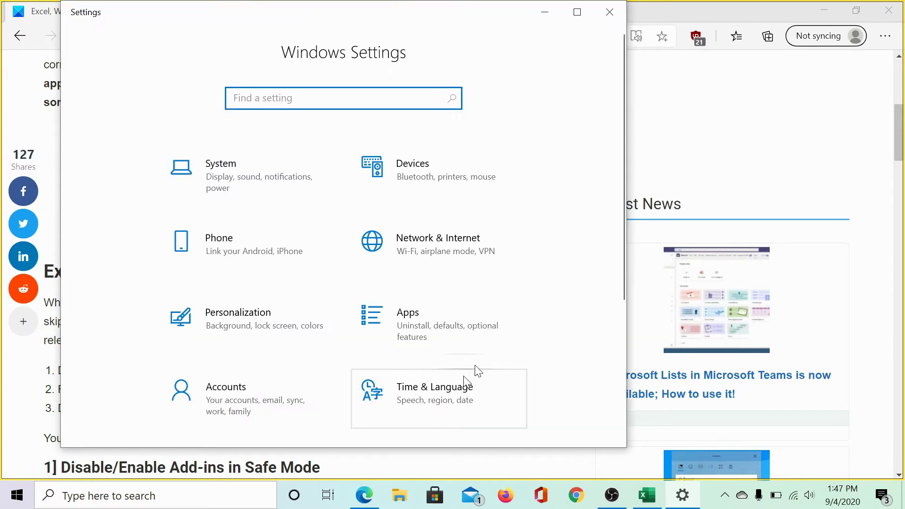
Step: Under Apps, expand the Microsoft 365 - en-us entry in Apps & features
{"action": "left_click", "coordinate": [418, 333]}
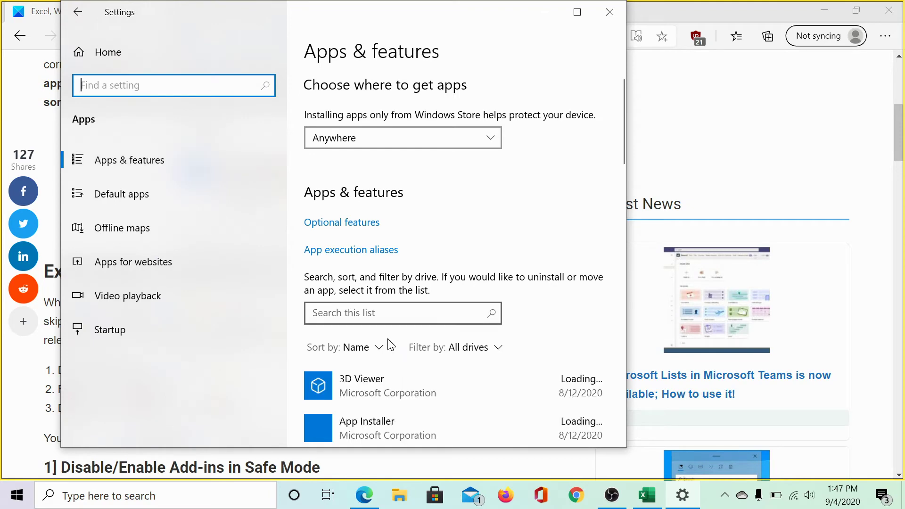
{"action": "scroll", "coordinate": [390, 344], "scroll_direction": "down", "scroll_amount": 5}
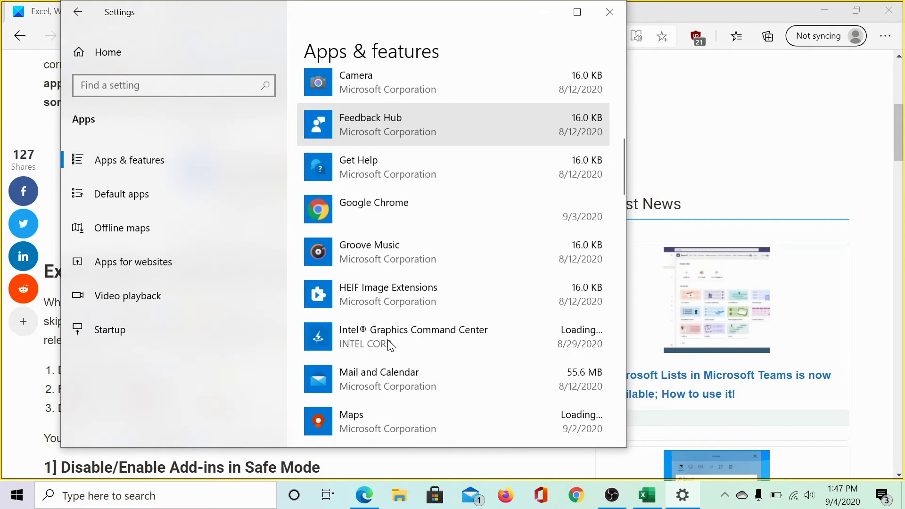
{"action": "scroll", "coordinate": [390, 345], "scroll_direction": "down", "scroll_amount": 3}
{"action": "scroll", "coordinate": [390, 346], "scroll_direction": "down", "scroll_amount": 2}
{"action": "left_click", "coordinate": [392, 325]}
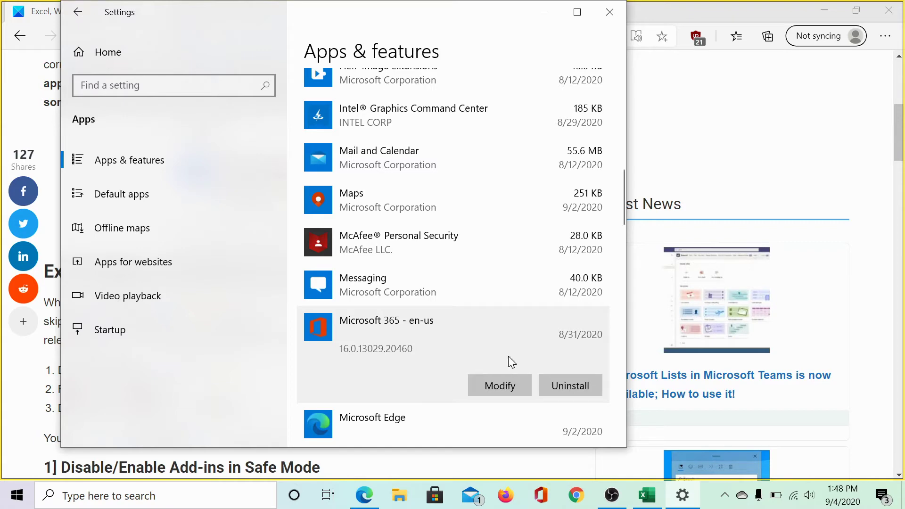
Step: Close Settings, scroll to section 3 of the article, and select the %appdata%\Microsoft\Word path
{"action": "left_click", "coordinate": [617, 13]}
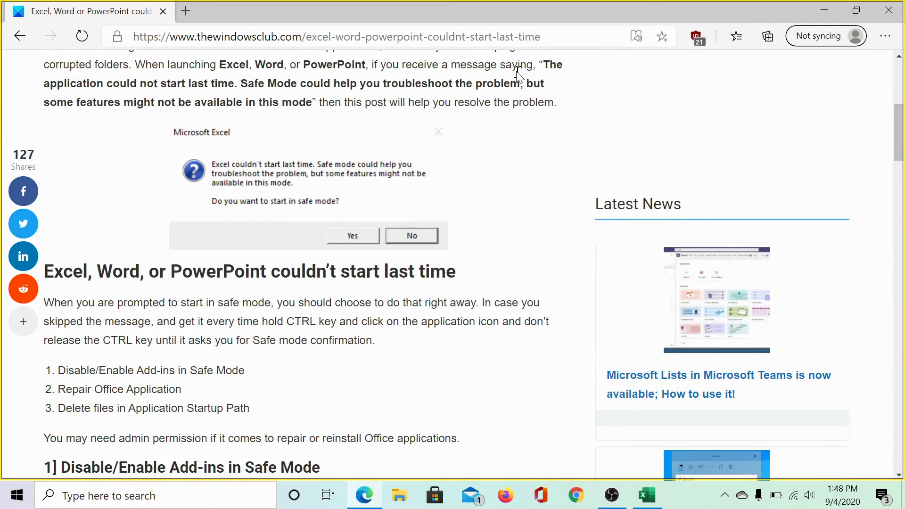
{"action": "scroll", "coordinate": [283, 342], "scroll_direction": "down", "scroll_amount": 12}
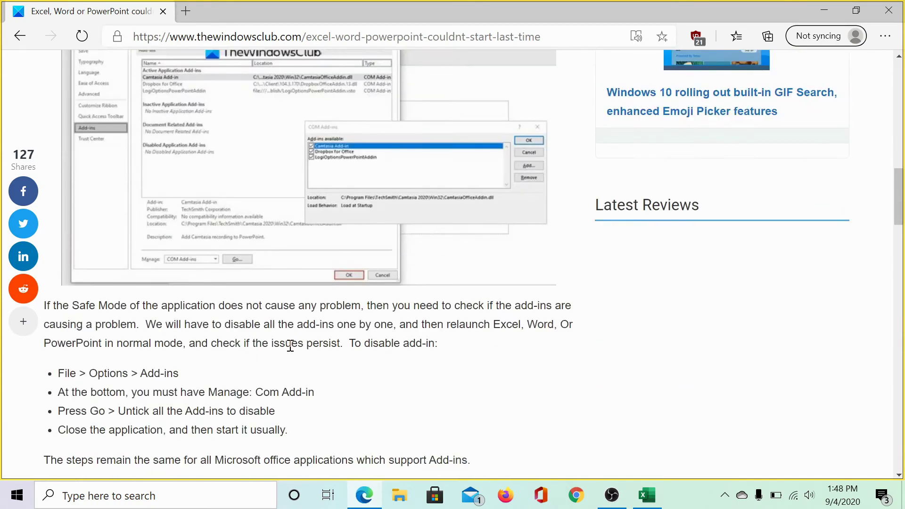
{"action": "scroll", "coordinate": [291, 351], "scroll_direction": "down", "scroll_amount": 1}
{"action": "scroll", "coordinate": [293, 342], "scroll_direction": "down", "scroll_amount": 8}
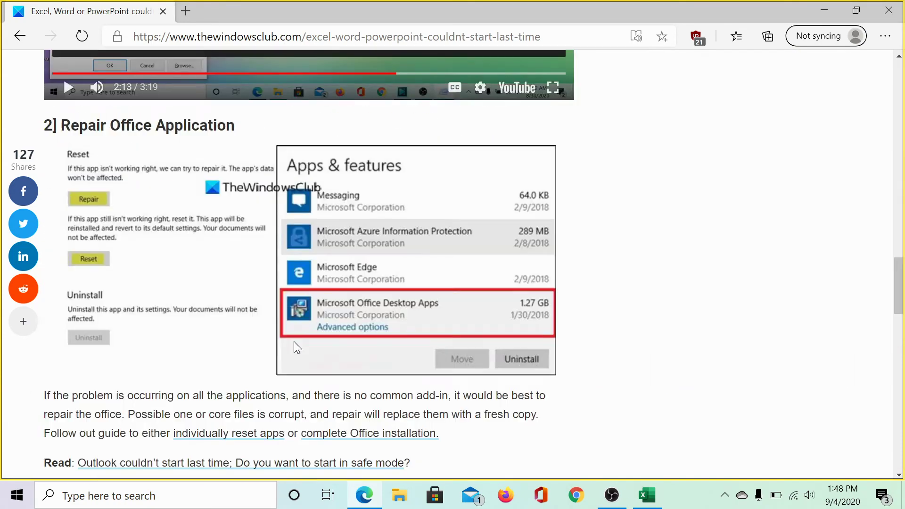
{"action": "scroll", "coordinate": [293, 341], "scroll_direction": "down", "scroll_amount": 7}
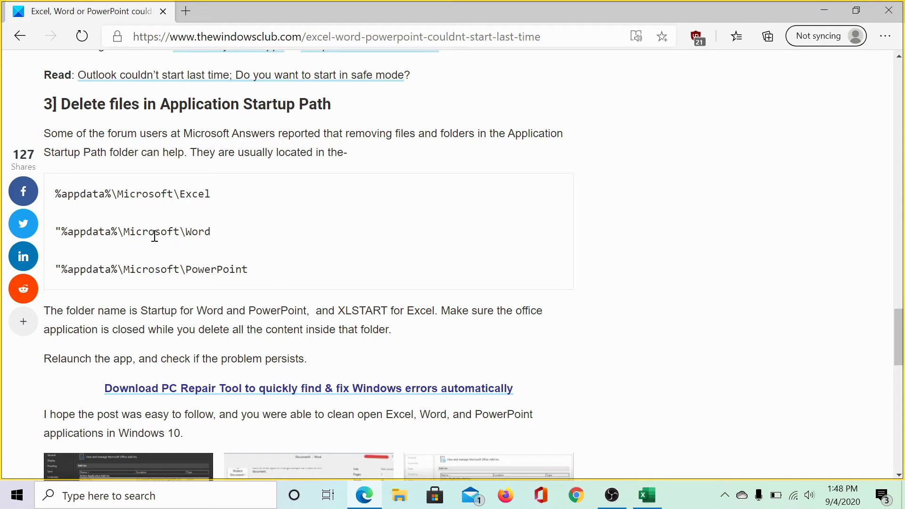
{"action": "left_click_drag", "start_coordinate": [64, 231], "coordinate": [210, 237]}
{"action": "key", "text": "ctrl+c"}
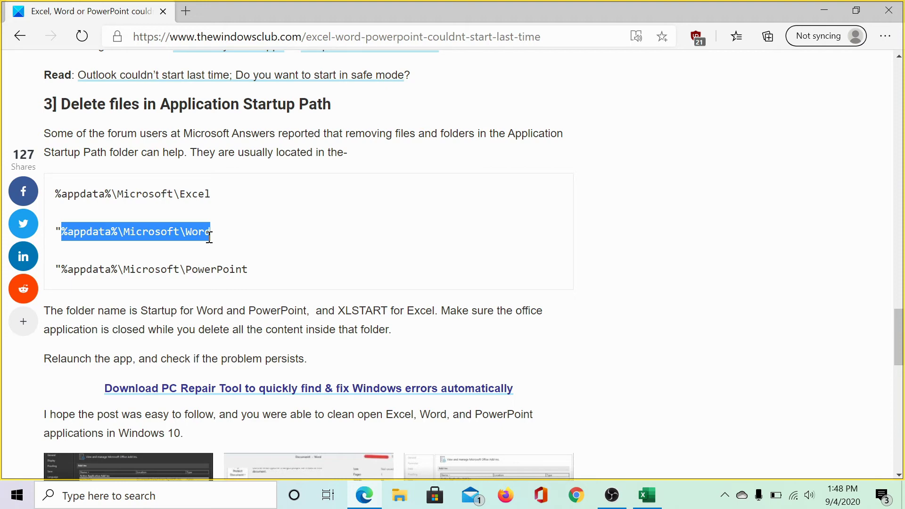
Step: Open the pasted %appdata%\Microsoft\Word path via Run and delete its STARTUP folder
{"action": "key", "text": "super+r"}
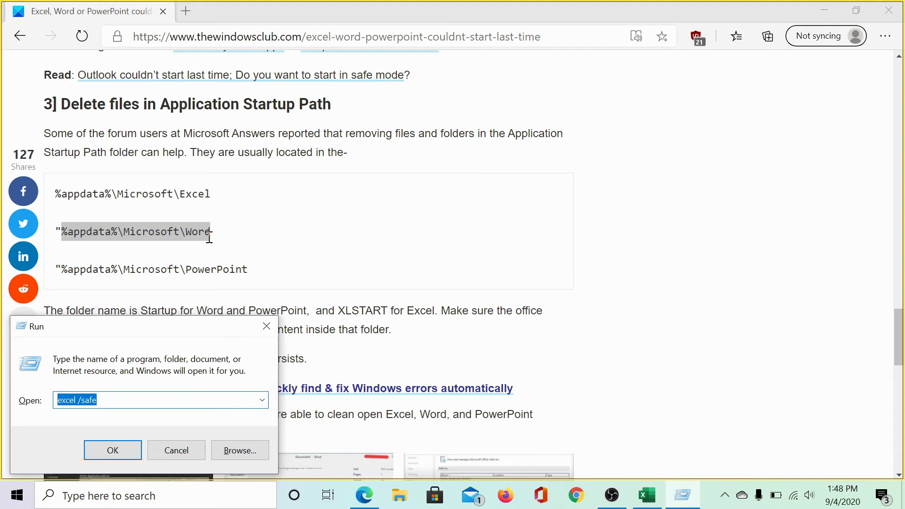
{"action": "key", "text": "ctrl+v"}
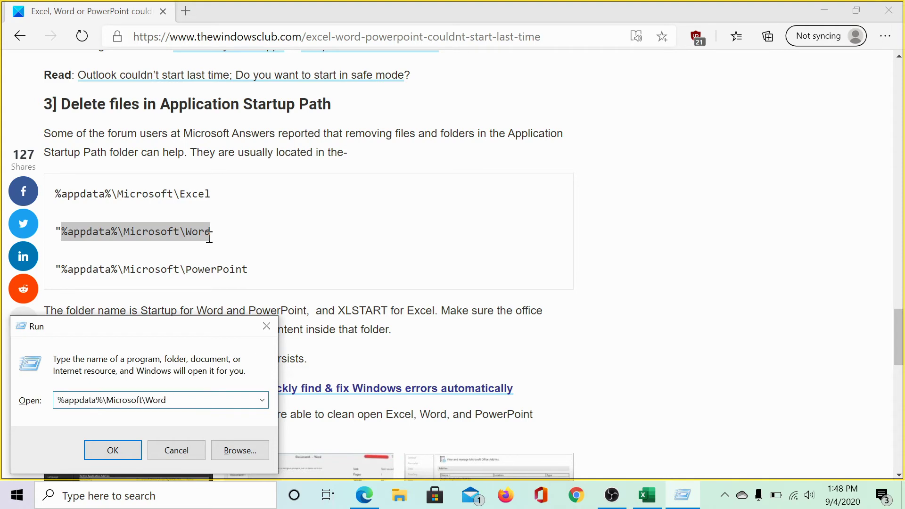
{"action": "left_click", "coordinate": [115, 451]}
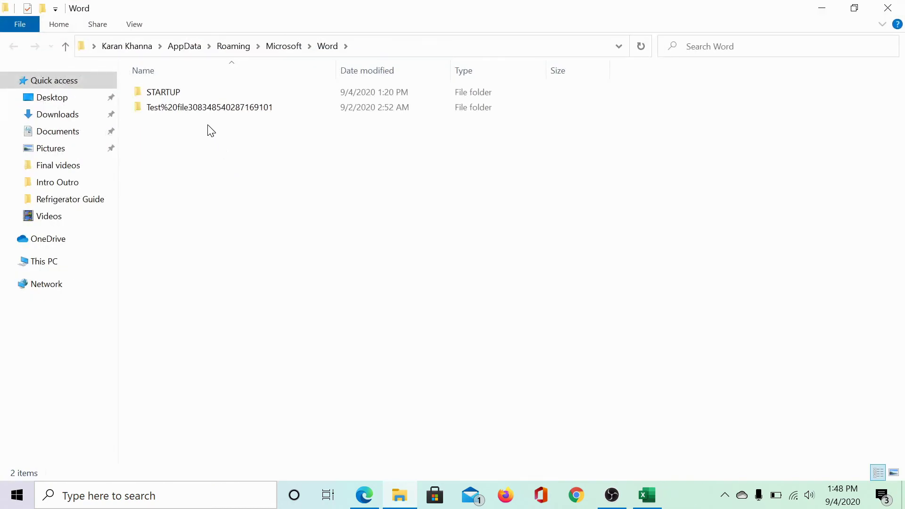
{"action": "left_click", "coordinate": [179, 93]}
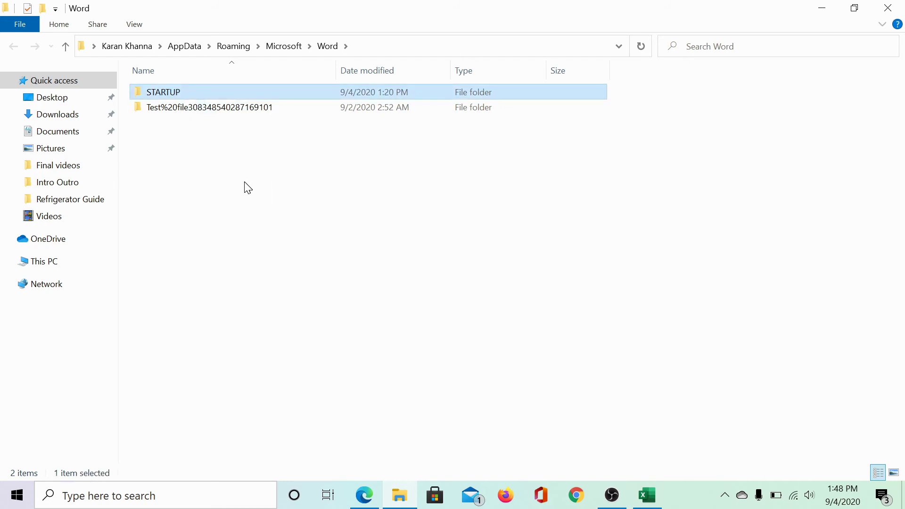
{"action": "key", "text": "Delete"}
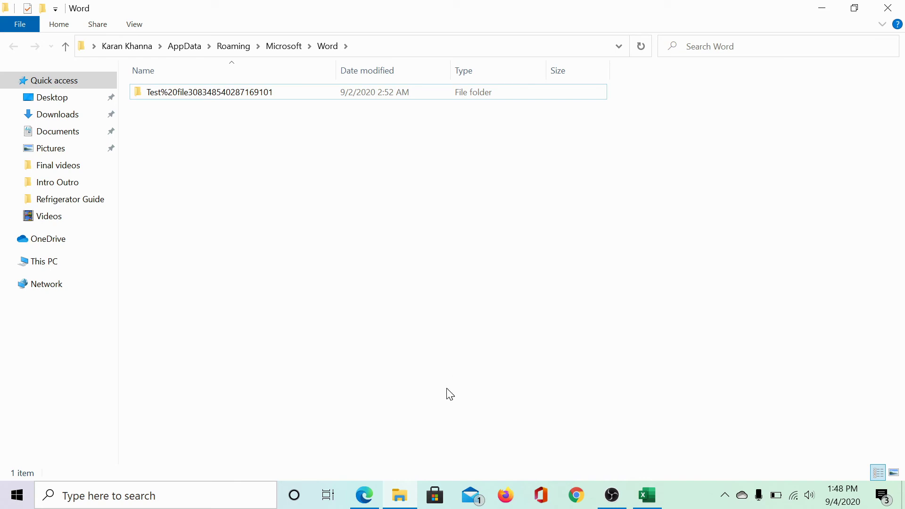
{"action": "left_click", "coordinate": [368, 497]}
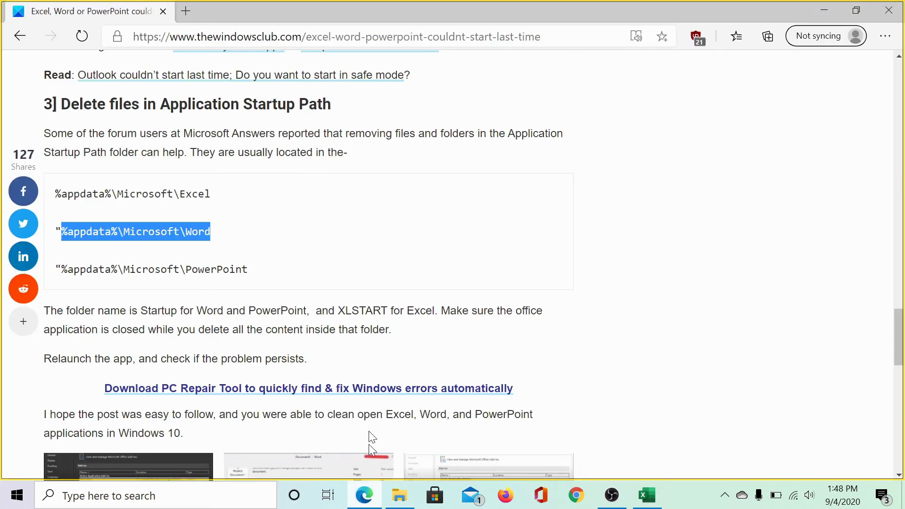